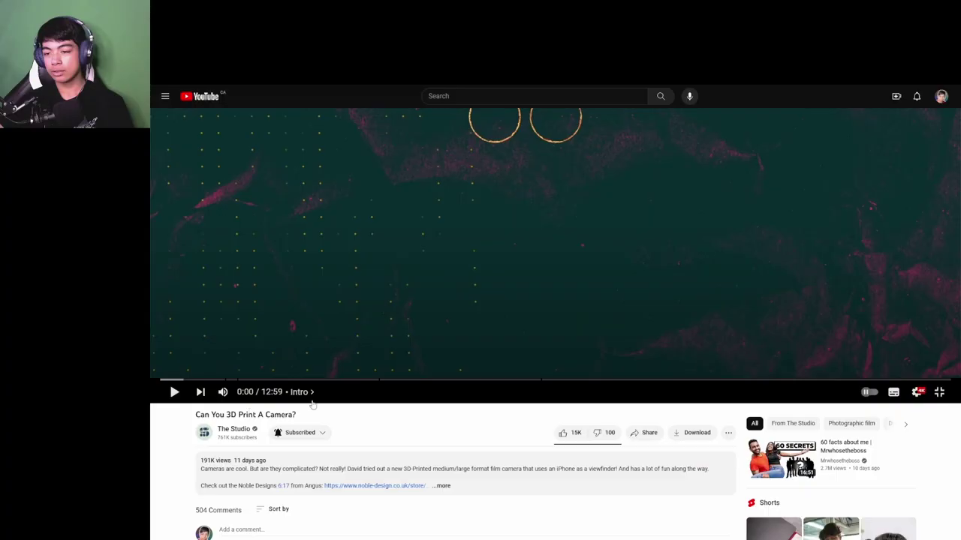
Watch The Studio's intro full screen on YouTube as reference, then return the paused video to full screen
key(f)
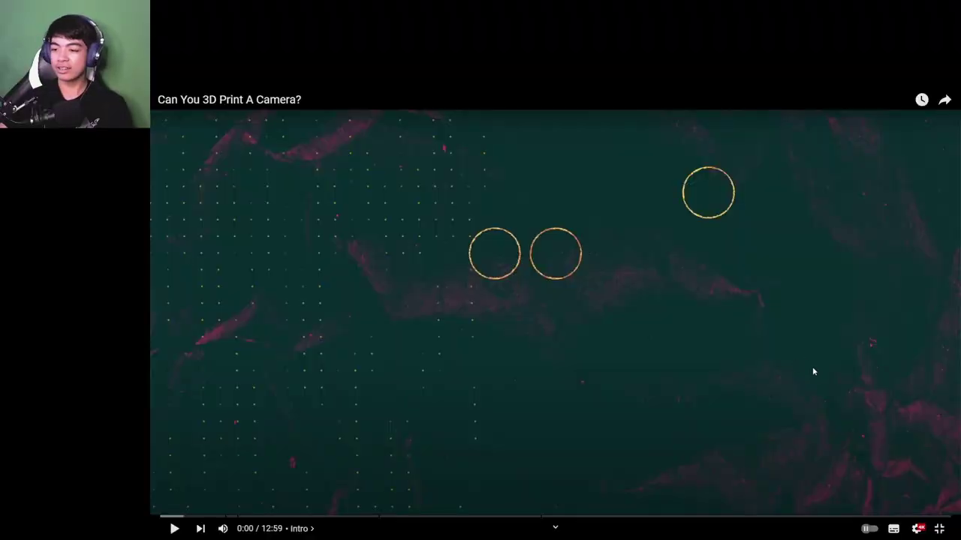
key(Escape)
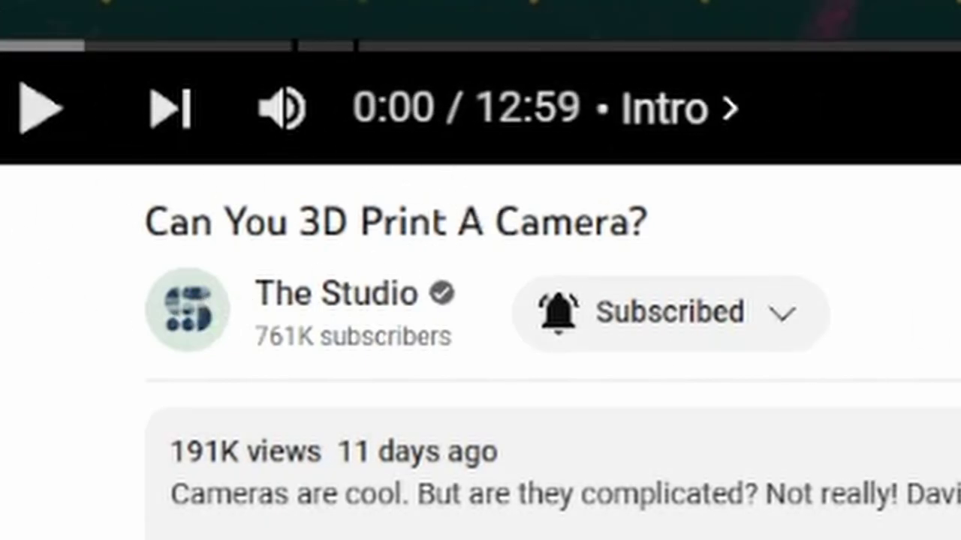
key(f)
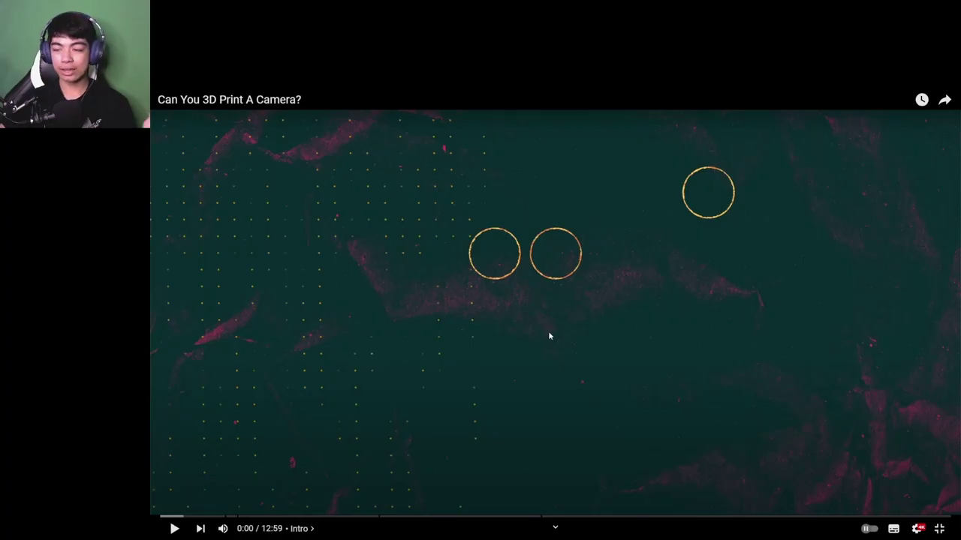
Exit full screen to show both windows, then view the reference video full screen again
key(f)
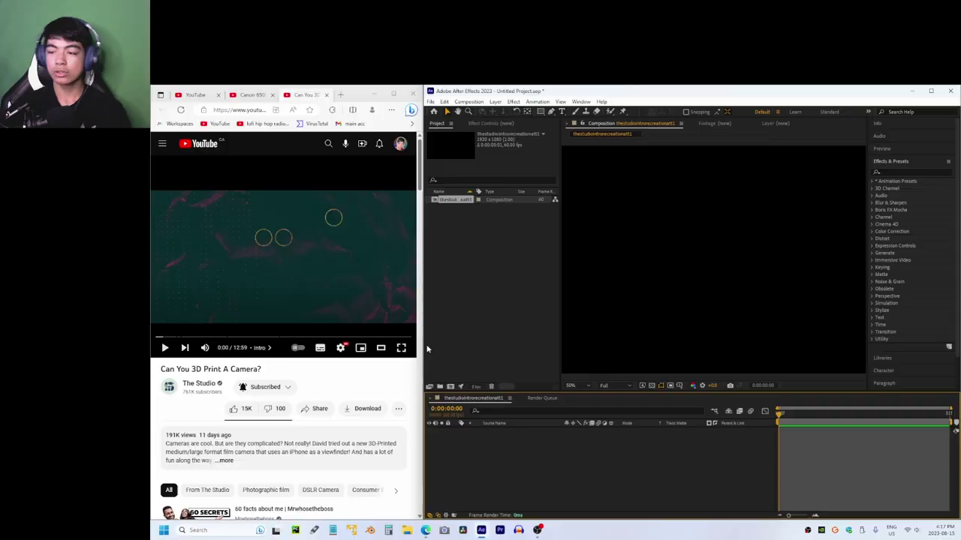
click(401, 348)
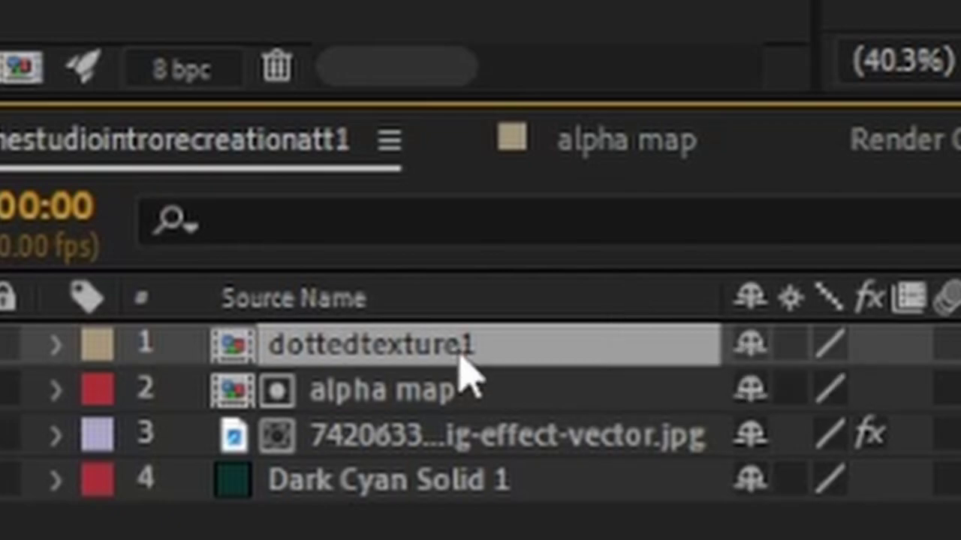
In dottedtexture1, apply Turbulent Noise to Black Solid 2 with Complexity 4.3
double_click(462, 358)
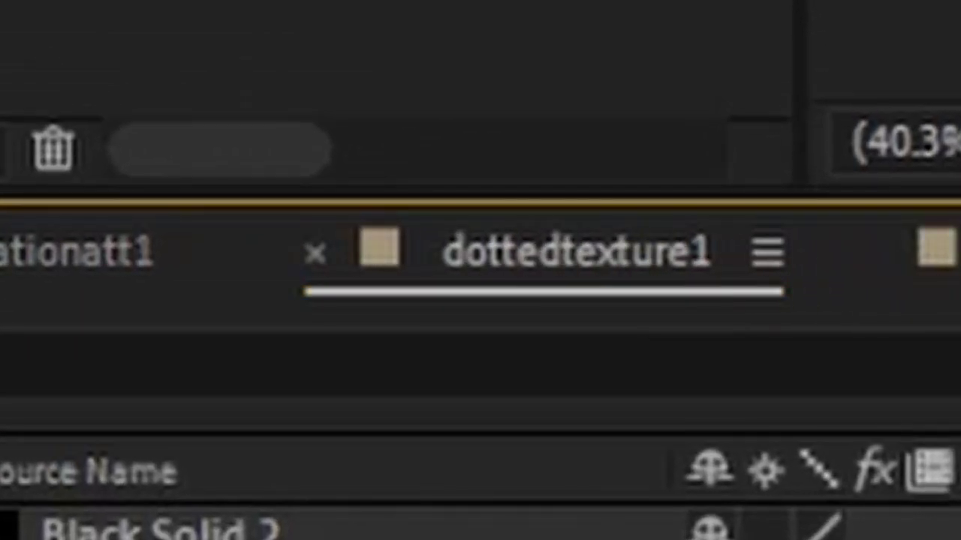
click(593, 137)
text(tur)
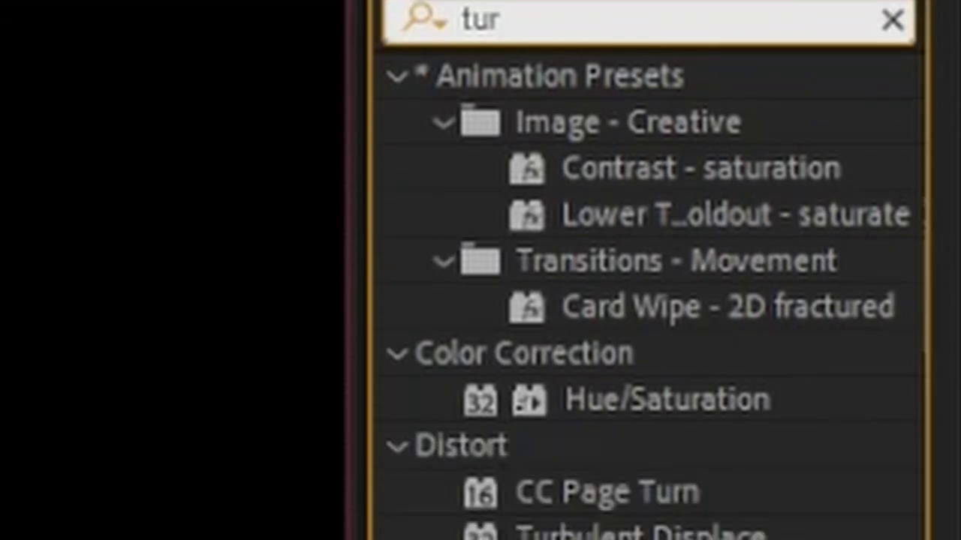
double_click(682, 325)
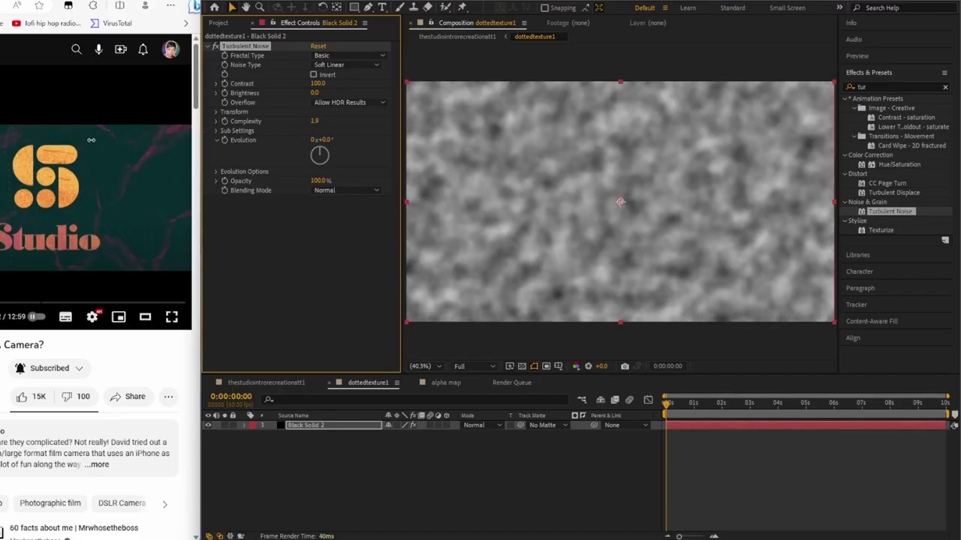
drag(91, 139, 245, 146)
Add Posterize Time to the solid at 6 fps
click(945, 87)
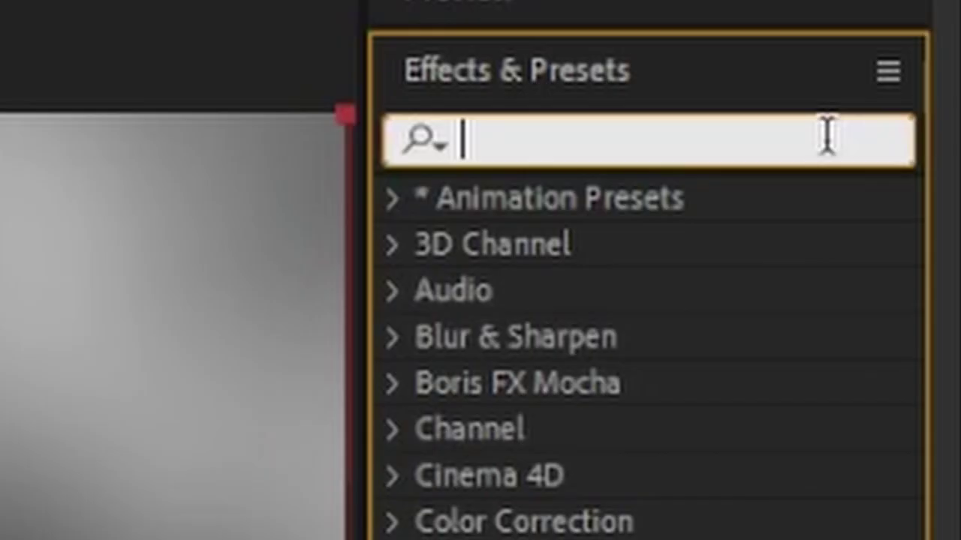
text(postr)
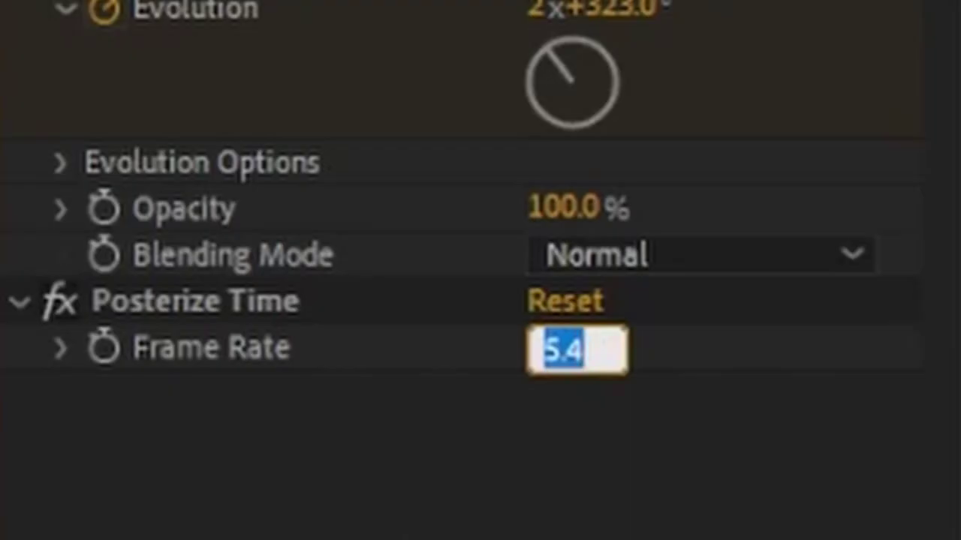
text(6)
key(Return)
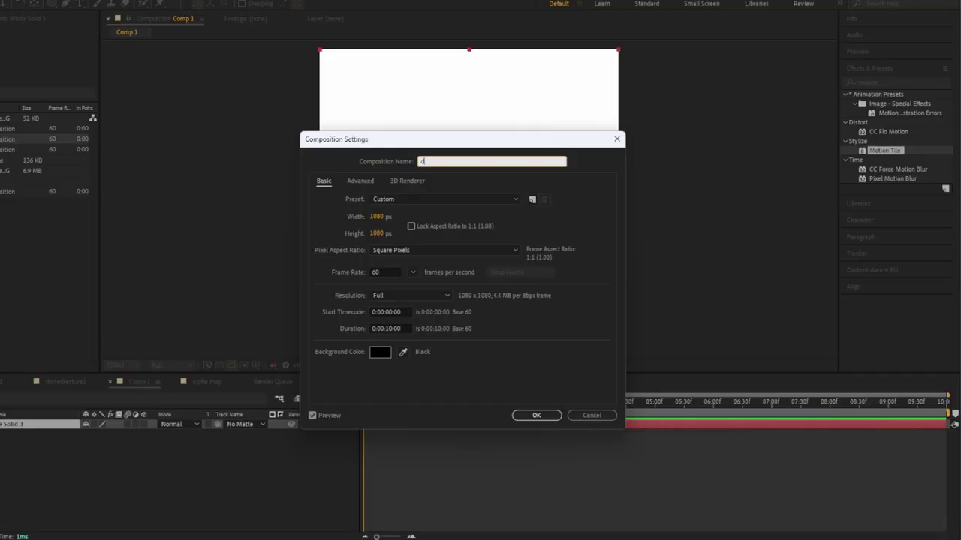
Create the dots composition and mask a circle on its white solid
click(541, 418)
drag(396, 127, 539, 280)
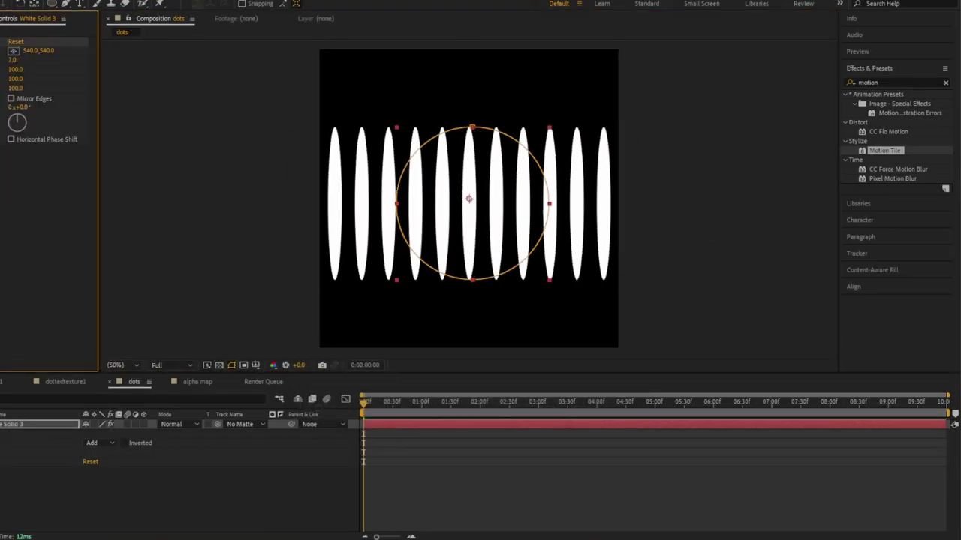
scroll(384, 220, up, 6)
scroll(543, 255, up, 2)
Set noisetexture's Track Matte to the 1. dots layer
scroll(484, 234, down, 5)
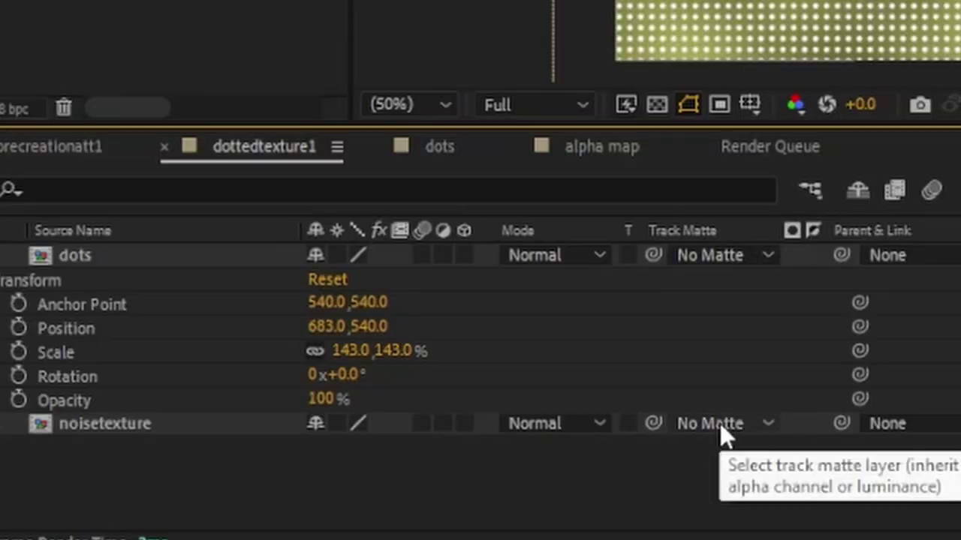
click(720, 423)
click(746, 499)
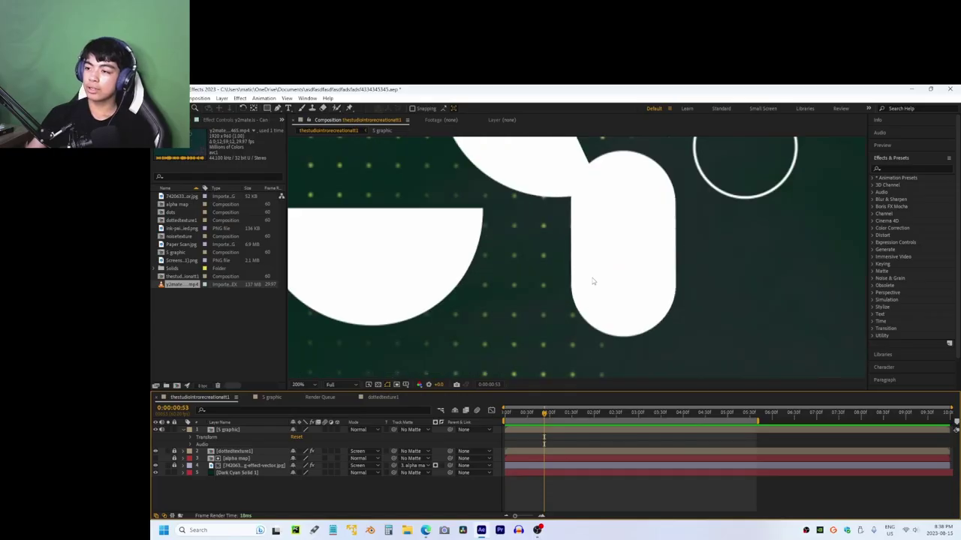
Open the S graphic precomp from the main composition
drag(592, 282, 598, 331)
double_click(605, 314)
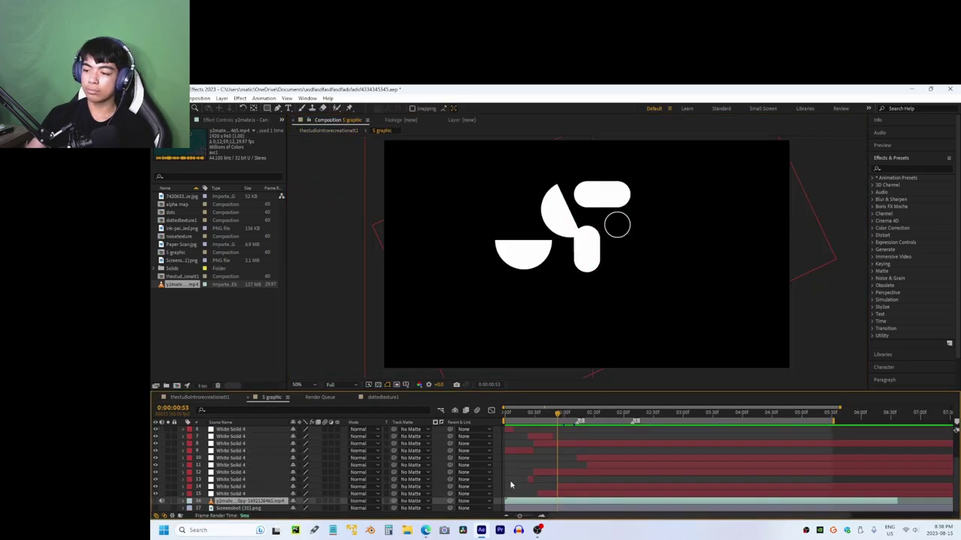
Tint the concrete texture with Lumetri Color Wheels and set its Track Matte to 2. S graphic
scroll(597, 222, up, 4)
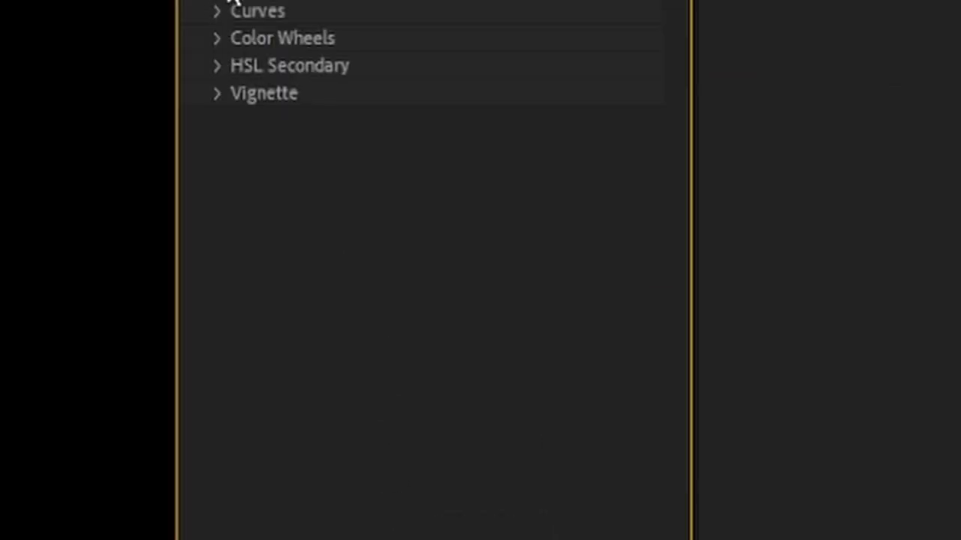
click(231, 42)
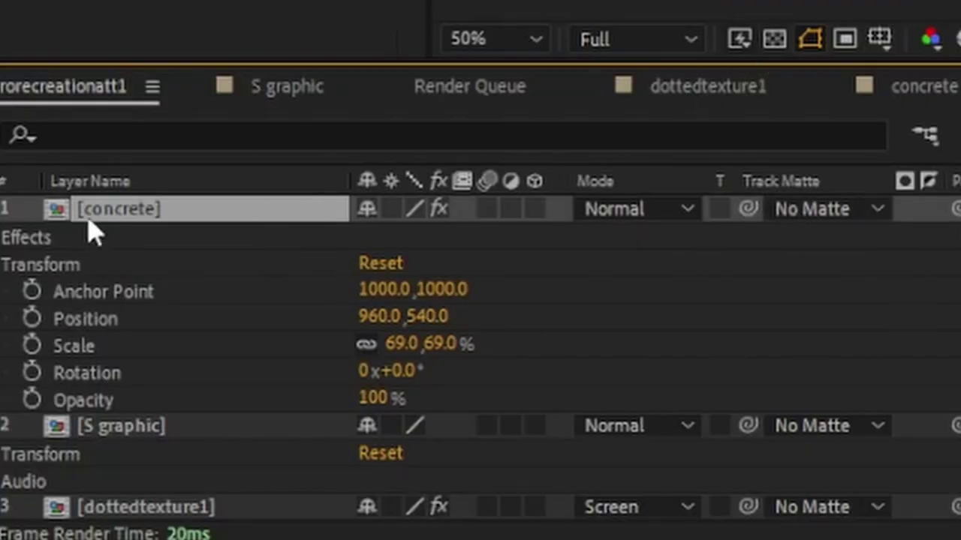
click(807, 214)
click(912, 334)
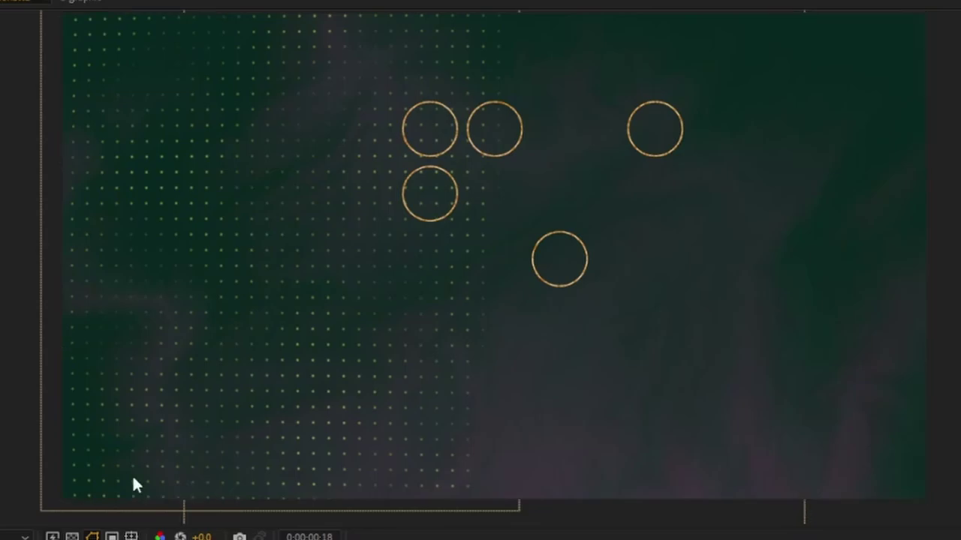
scroll(472, 300, up, 2)
drag(472, 311, 332, 379)
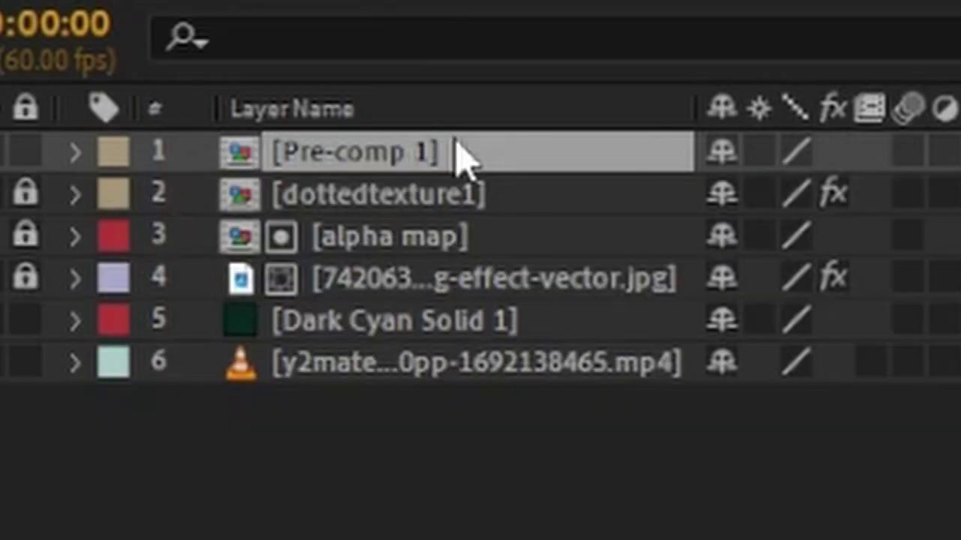
Name the precomposed logo 'finished s' and apply Posterize Time to it
text(finished)
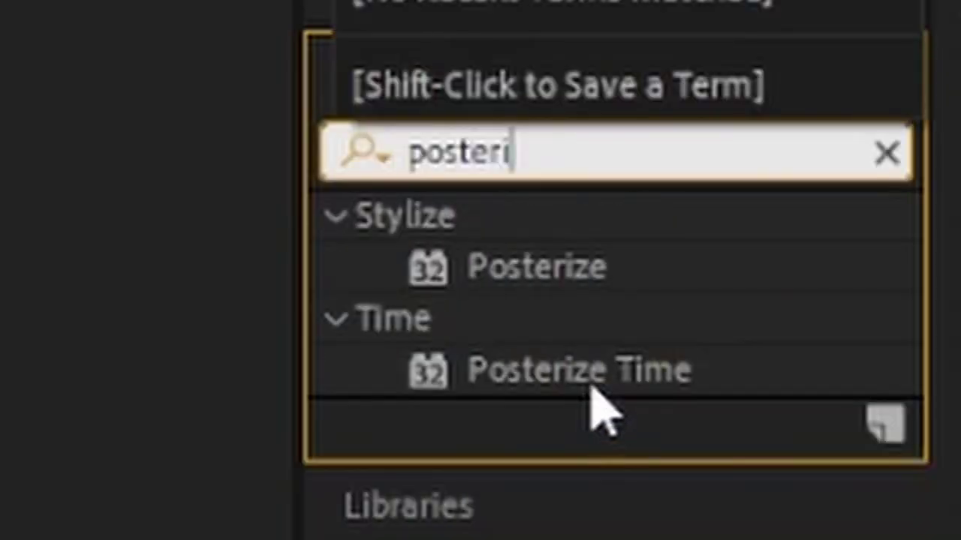
click(590, 376)
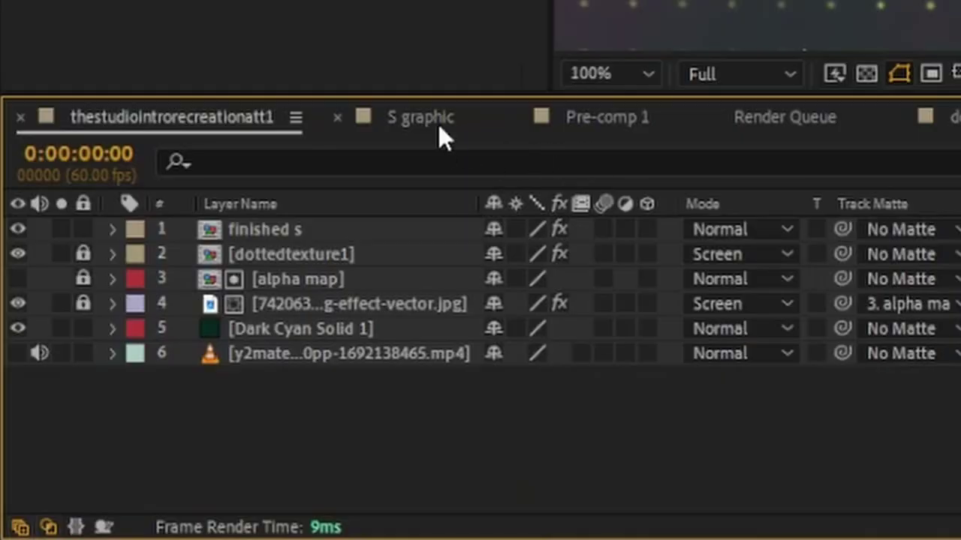
In the S graphic comp, add an adjustment layer with Turbulent Displace at Amount -1
click(416, 120)
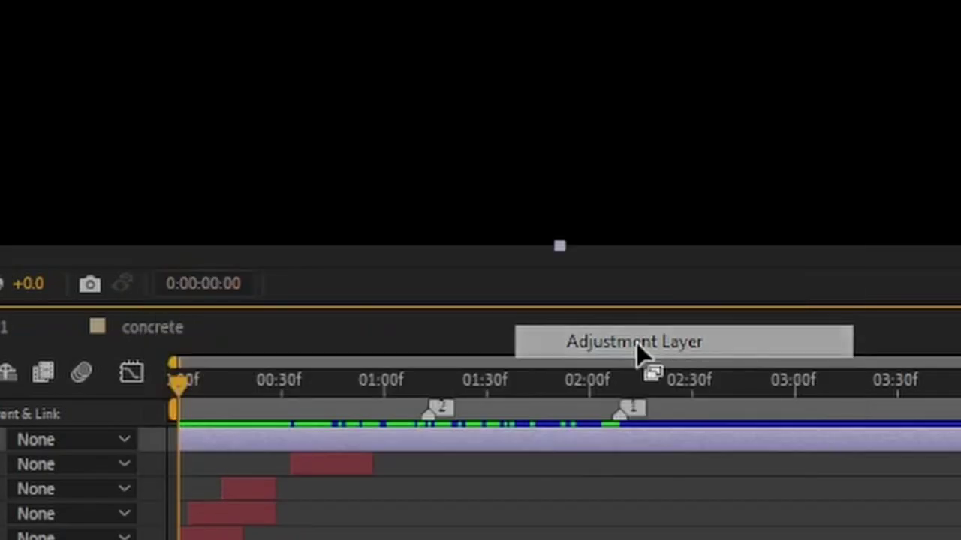
drag(637, 343, 437, 331)
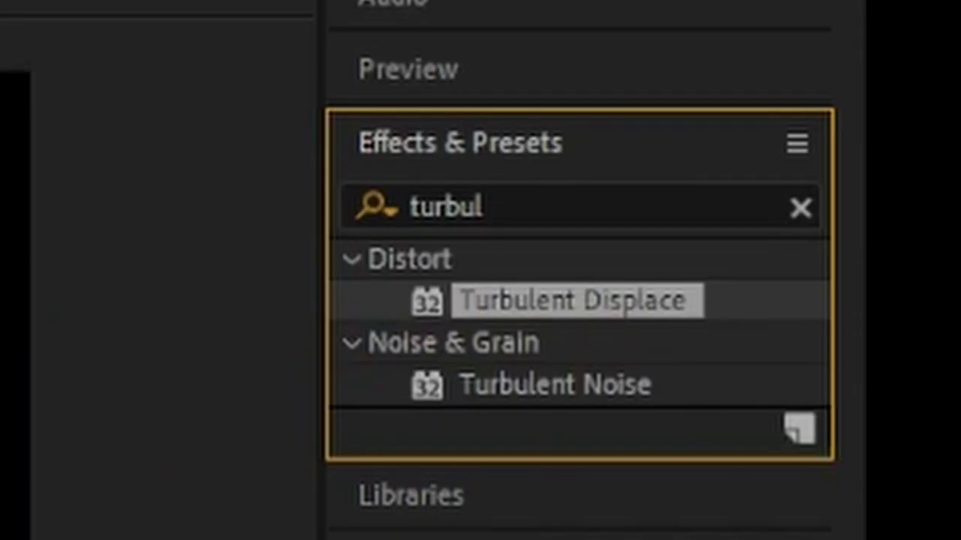
drag(578, 300, 31, 72)
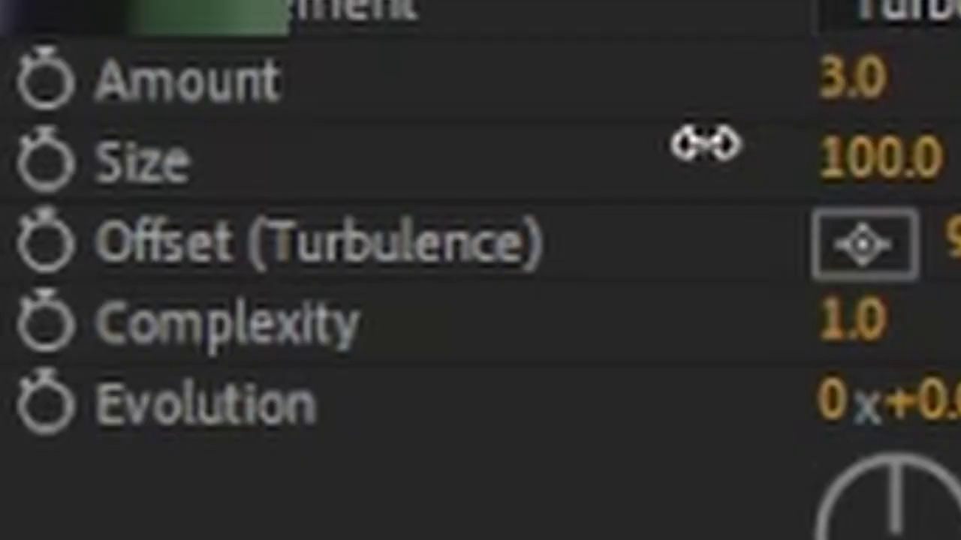
drag(706, 144, 643, 193)
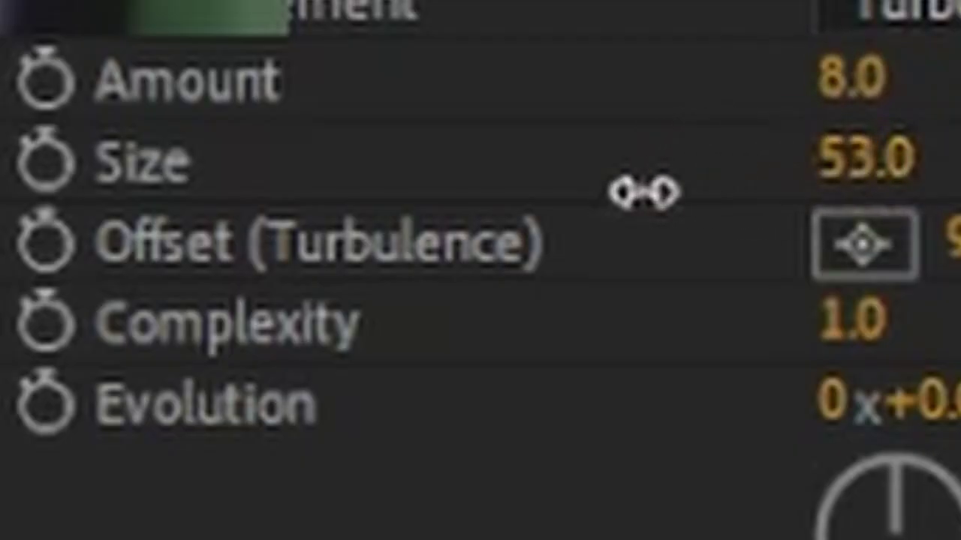